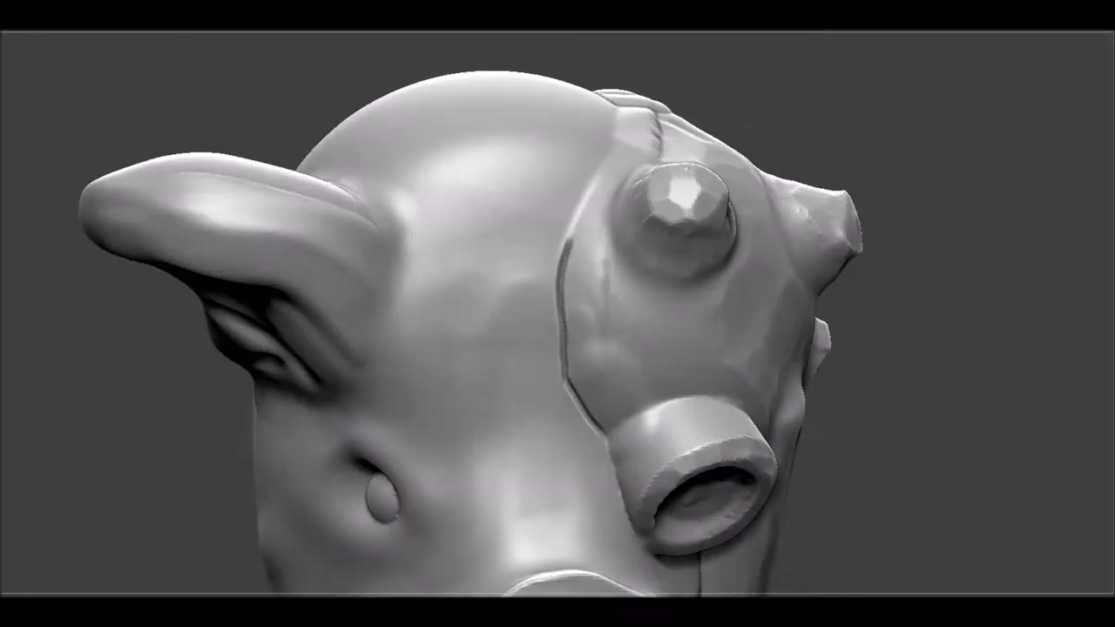
# Step: Turn the head to face the goggle ring and choose a brush from the Space quick palette
pyautogui.moveTo(757, 107); pyautogui.dragTo(611, 209)
pyautogui.moveTo(629, 290)
pyautogui.mouseDown()
pyautogui.moveTo(849, 107)
pyautogui.moveTo(597, 211)
pyautogui.mouseUp()
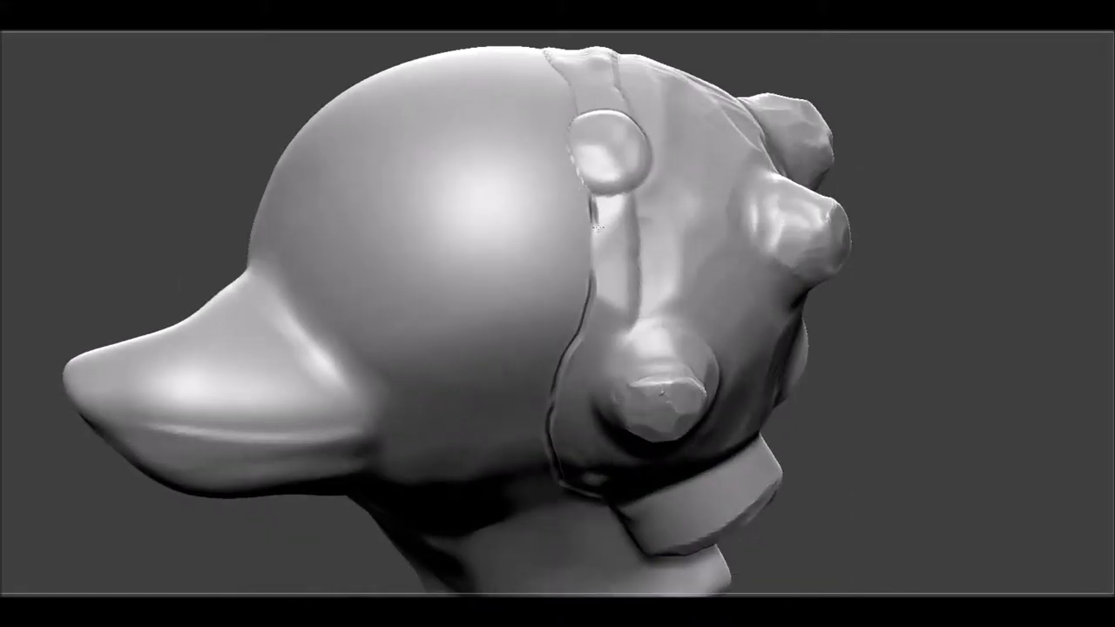
pyautogui.press('space')
pyautogui.press('o')
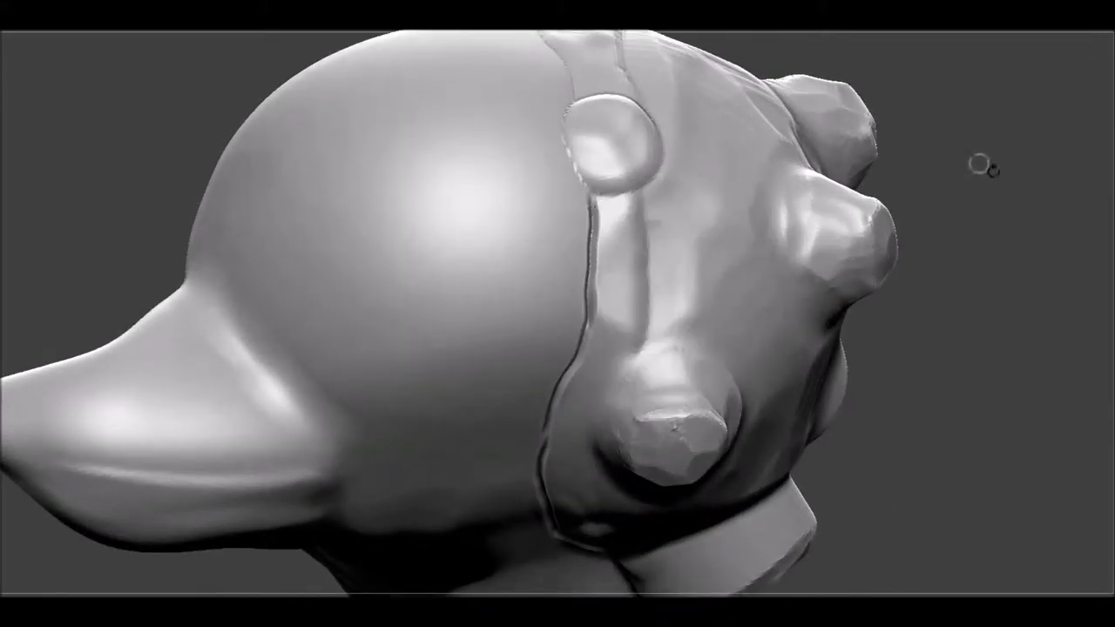
pyautogui.moveTo(885, 312); pyautogui.dragTo(620, 287)
pyautogui.press('space')
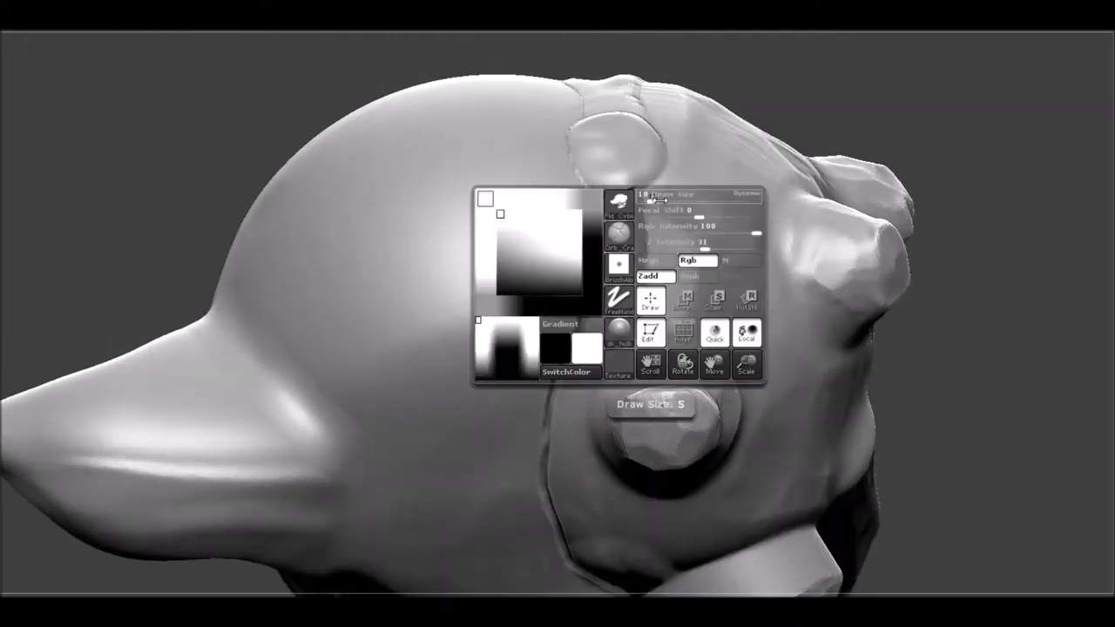
pyautogui.moveTo(655, 341)
pyautogui.mouseDown()
pyautogui.moveTo(610, 287)
pyautogui.moveTo(714, 338)
pyautogui.moveTo(638, 386)
pyautogui.mouseUp()
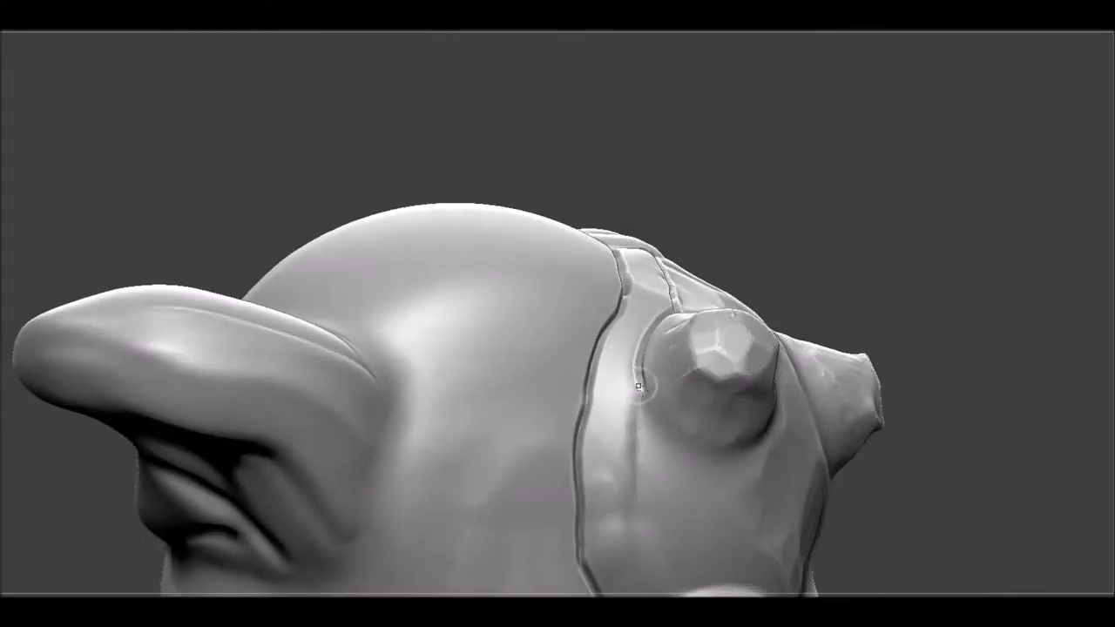
pyautogui.moveTo(732, 526); pyautogui.dragTo(657, 319)
pyautogui.moveTo(641, 364)
pyautogui.mouseDown()
pyautogui.moveTo(647, 377)
pyautogui.moveTo(673, 375)
pyautogui.mouseUp()
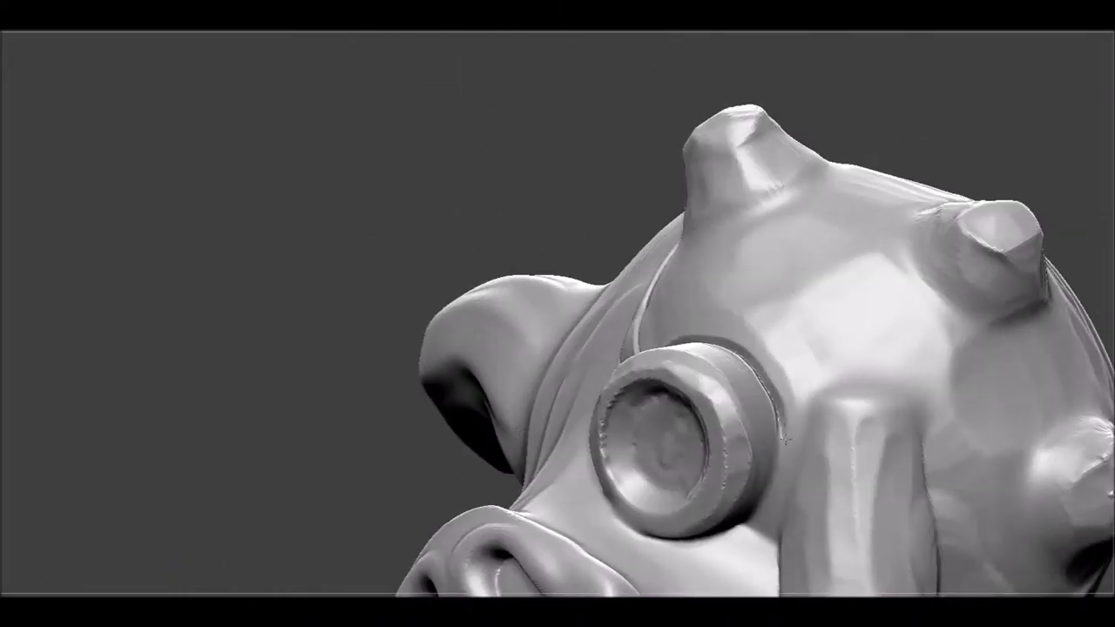
pyautogui.moveTo(783, 439); pyautogui.dragTo(781, 311)
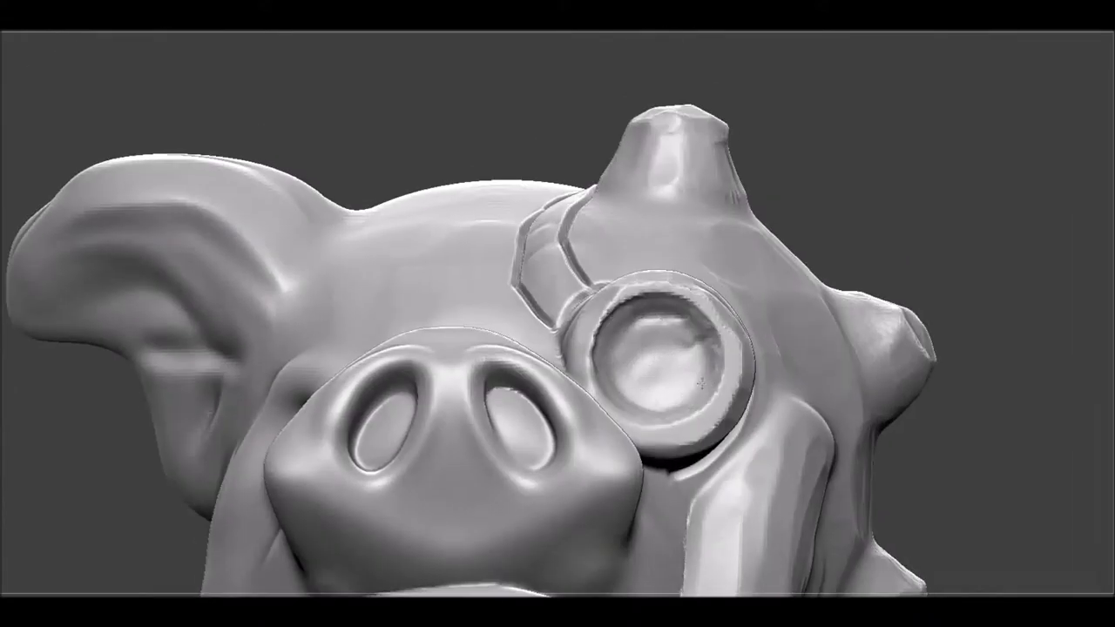
pyautogui.moveTo(701, 383); pyautogui.dragTo(668, 319)
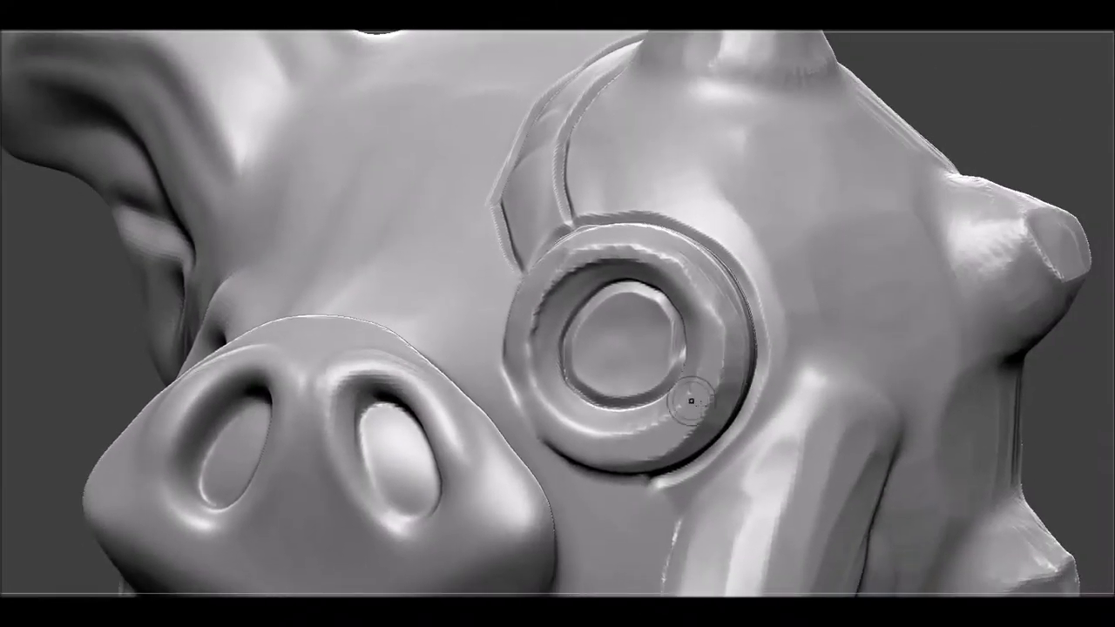
# Step: Sculpt a concentric rim and dents into the goggle ring's inner disc
pyautogui.press('space')
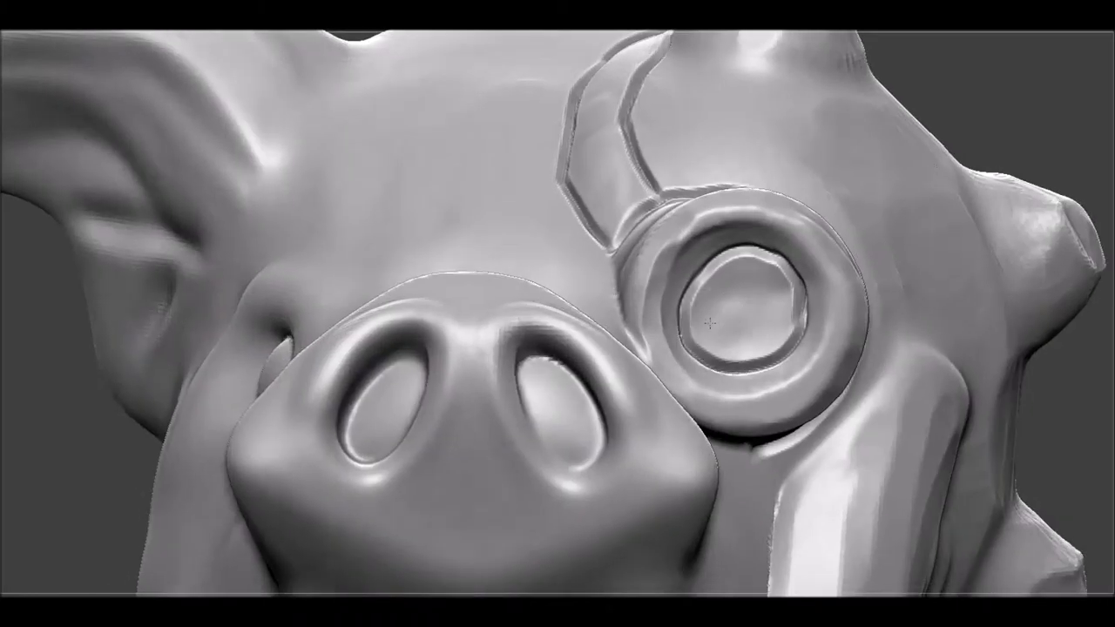
pyautogui.press('space')
pyautogui.moveTo(766, 308); pyautogui.dragTo(741, 268)
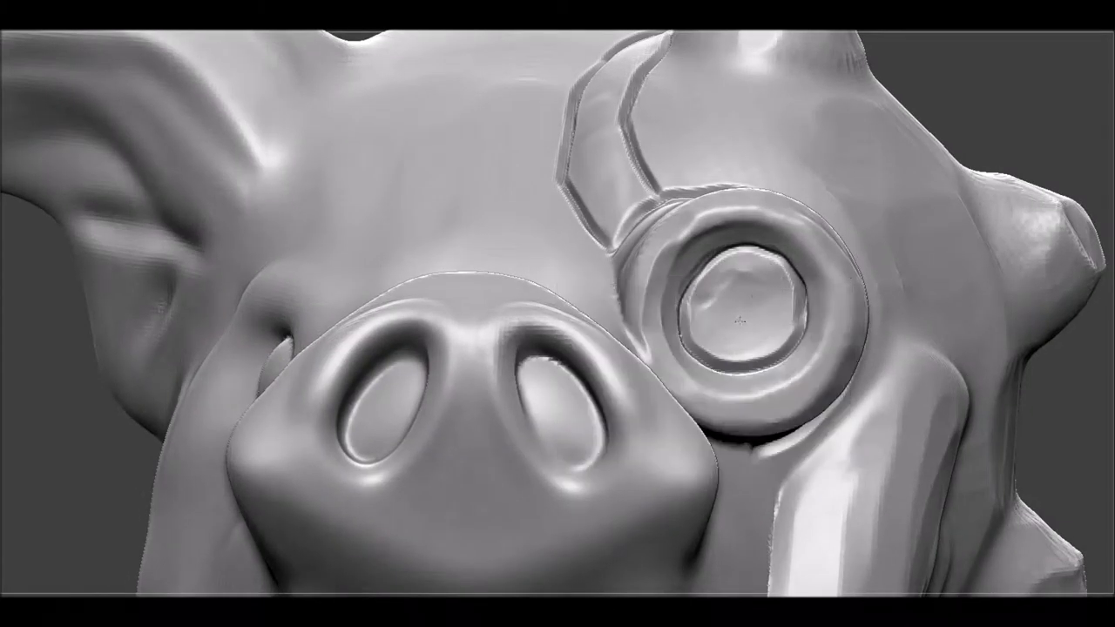
pyautogui.moveTo(768, 286); pyautogui.dragTo(795, 383, button='right')
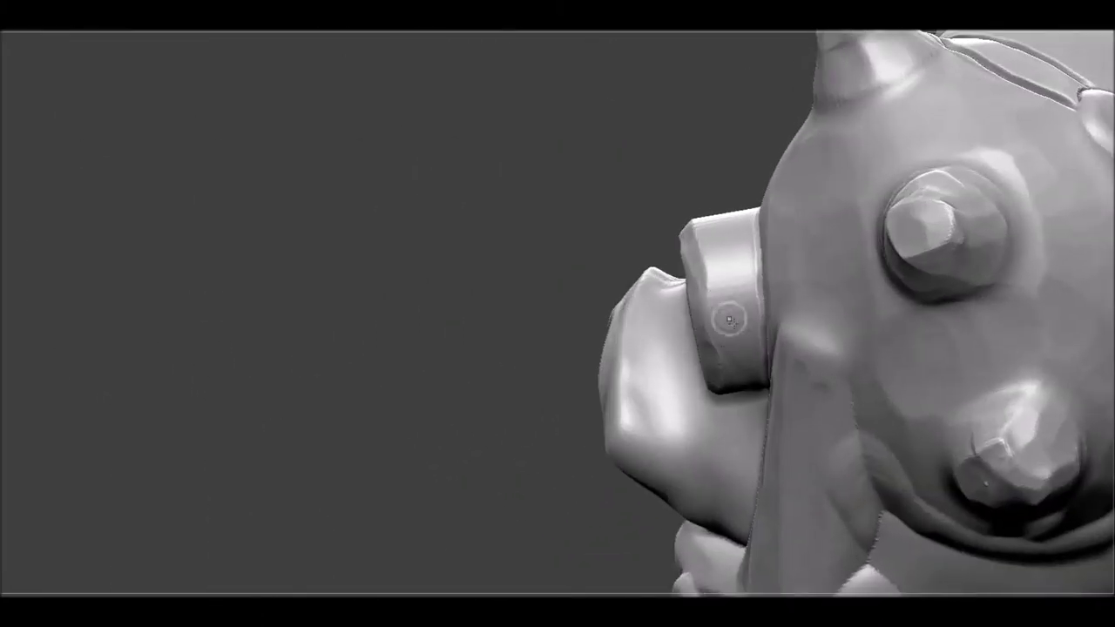
pyautogui.press('space')
pyautogui.press('space')
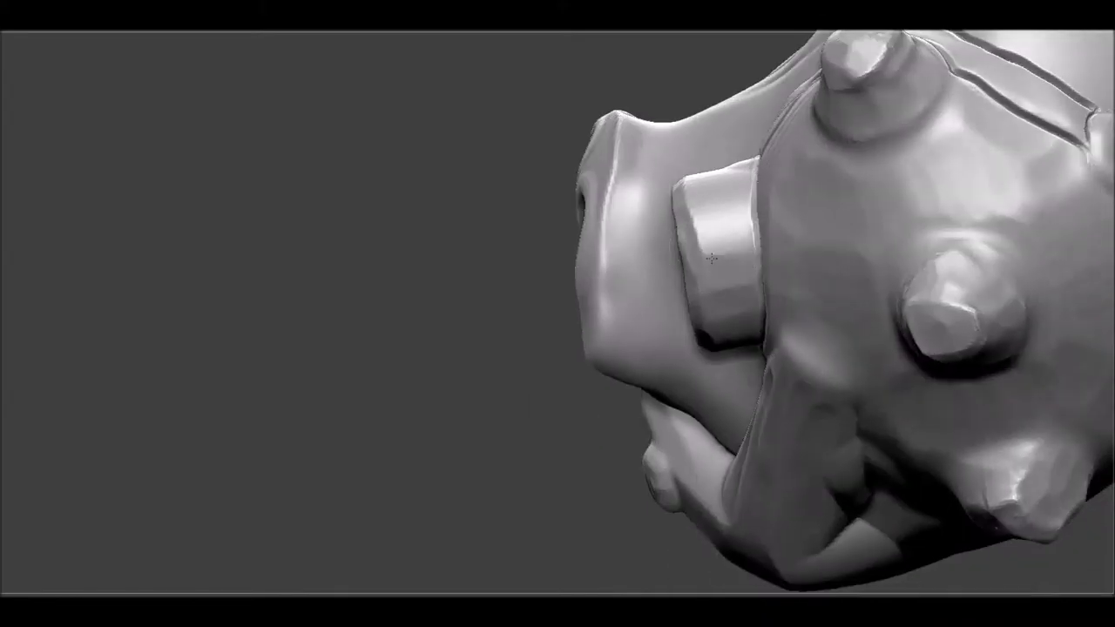
pyautogui.moveTo(675, 168); pyautogui.dragTo(693, 173, button='right')
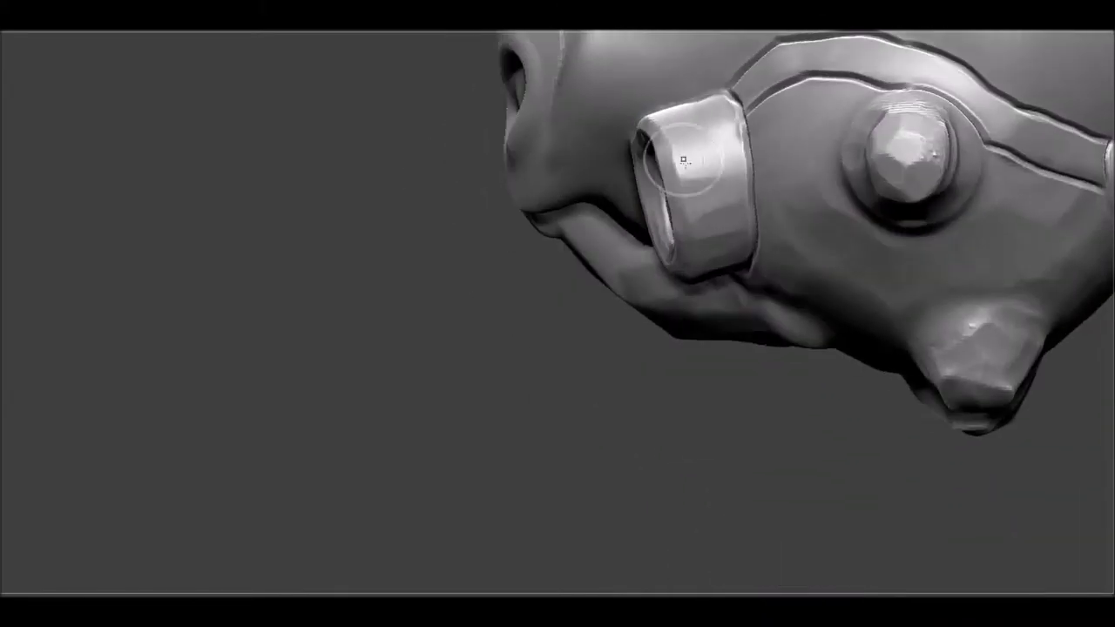
pyautogui.moveTo(385, 189); pyautogui.dragTo(622, 293)
pyautogui.moveTo(355, 279); pyautogui.dragTo(653, 193)
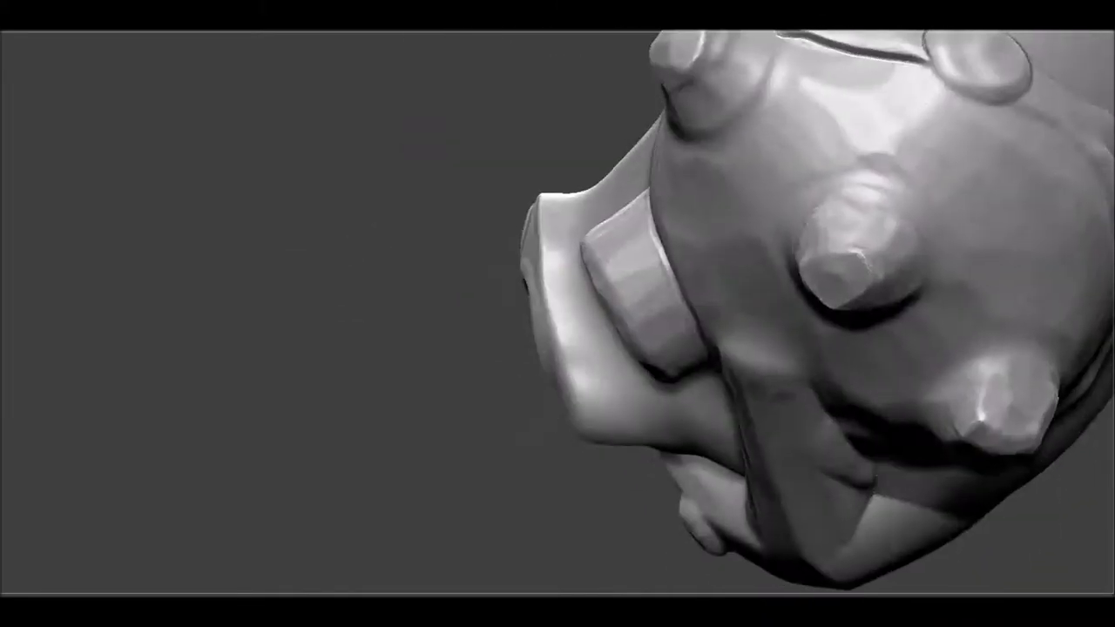
pyautogui.moveTo(461, 316)
pyautogui.mouseDown()
pyautogui.moveTo(925, 354)
pyautogui.moveTo(880, 331)
pyautogui.mouseUp()
pyautogui.press('space')
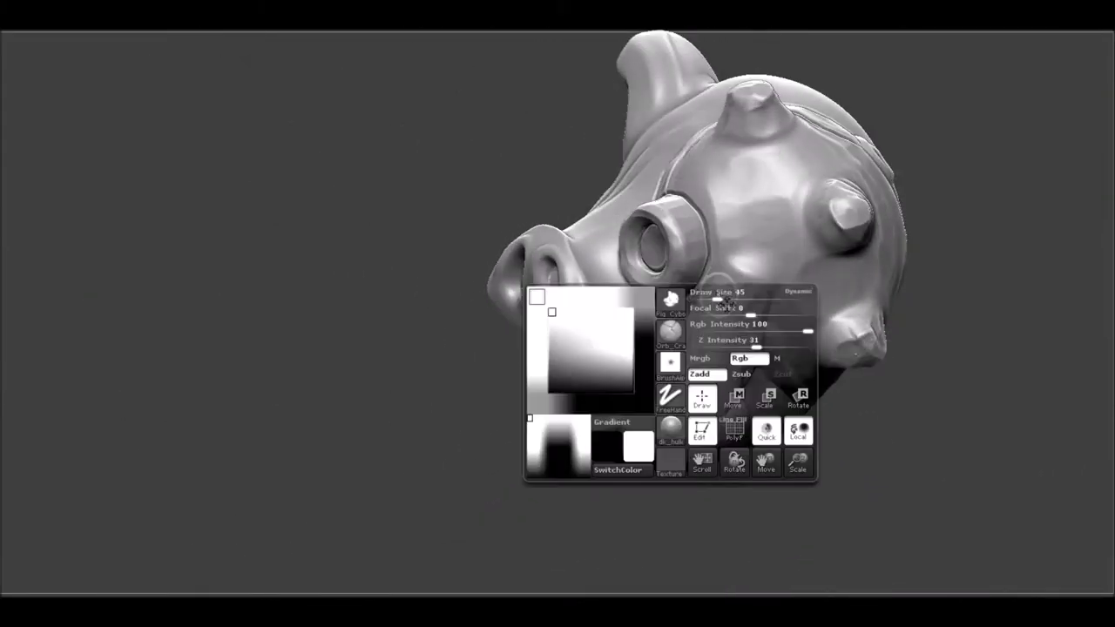
pyautogui.press('space')
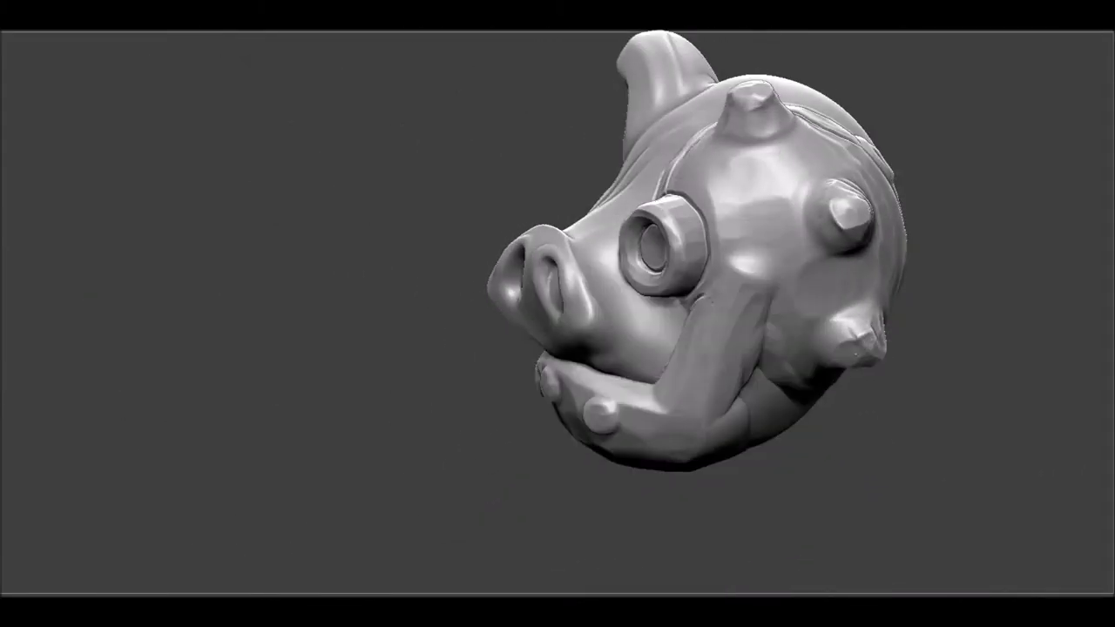
# Step: Line up the snout, ear and jaw to begin cutting panel seams into the mask
pyautogui.keyDown('alt'); pyautogui.moveTo(707, 300); pyautogui.dragTo(778, 261); pyautogui.keyUp('alt')
pyautogui.moveTo(876, 276); pyautogui.dragTo(832, 274)
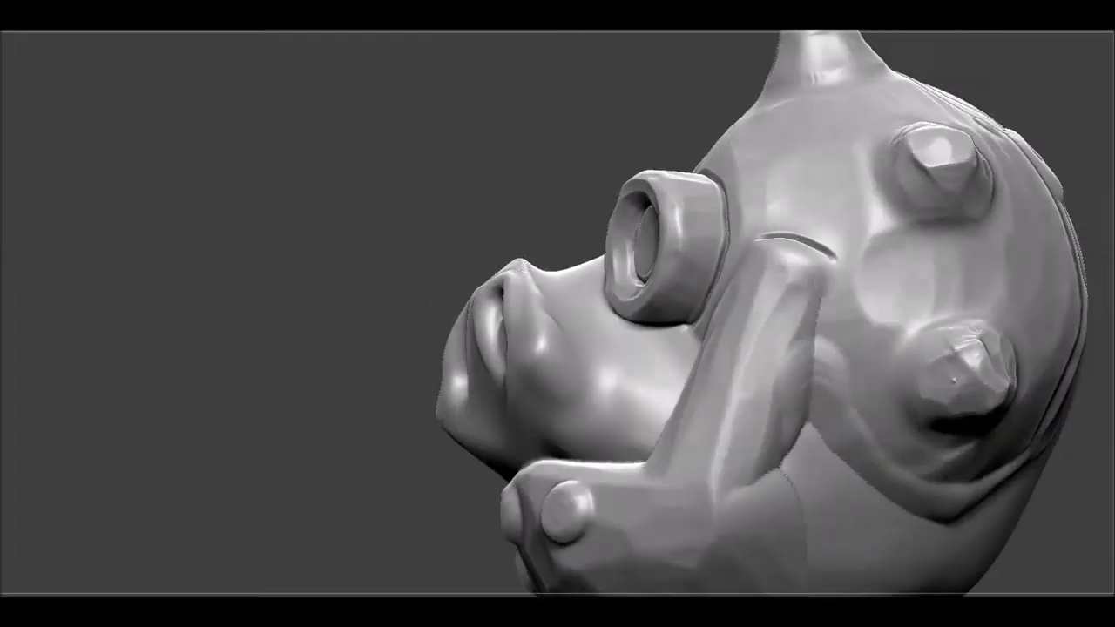
pyautogui.moveTo(633, 418); pyautogui.dragTo(665, 273)
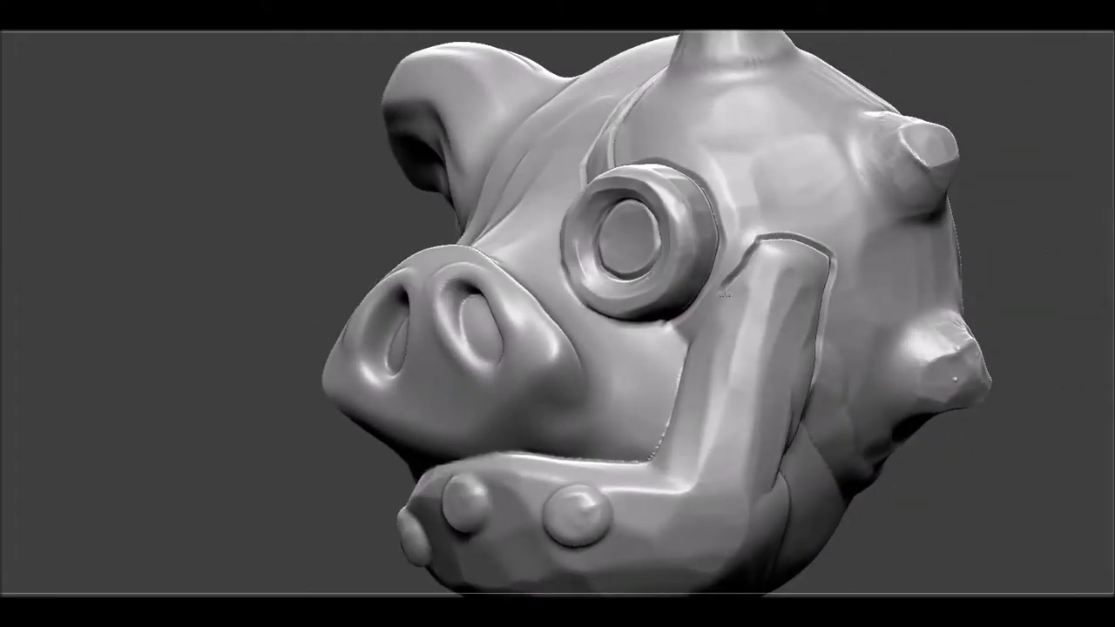
pyautogui.moveTo(723, 294); pyautogui.dragTo(614, 316)
pyautogui.moveTo(315, 396); pyautogui.dragTo(610, 470)
pyautogui.moveTo(684, 352)
pyautogui.mouseDown()
pyautogui.moveTo(675, 427)
pyautogui.moveTo(800, 418)
pyautogui.mouseUp()
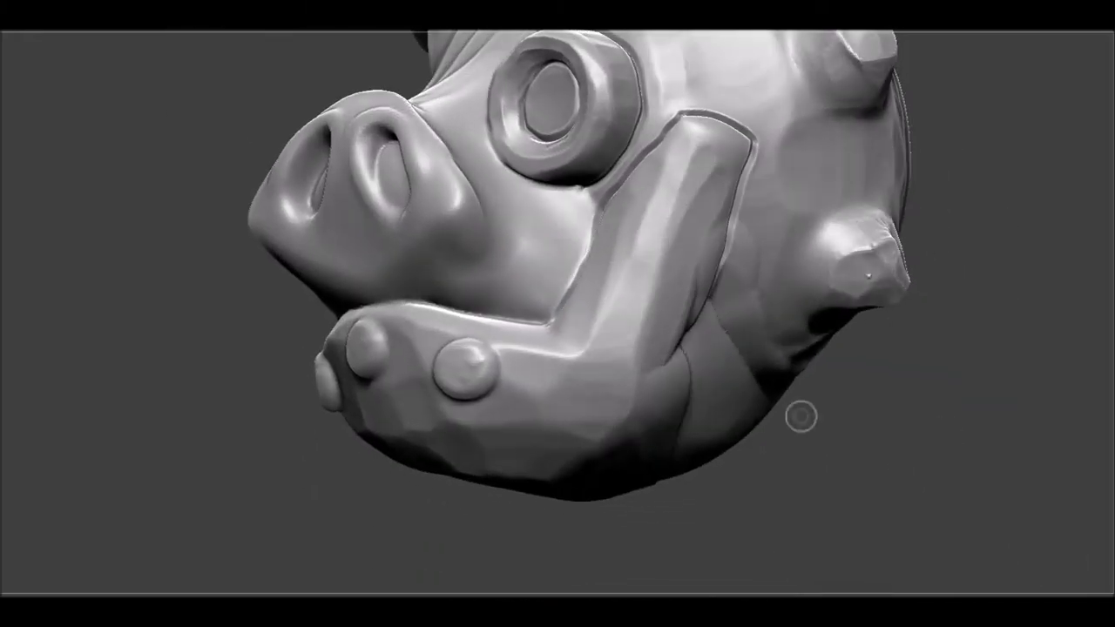
pyautogui.moveTo(597, 364); pyautogui.dragTo(625, 391)
# Step: Carve the seam groove across the strap down to the jaw plate
pyautogui.moveTo(662, 314)
pyautogui.mouseDown()
pyautogui.moveTo(965, 528)
pyautogui.moveTo(673, 201)
pyautogui.mouseUp()
pyautogui.moveTo(637, 116)
pyautogui.mouseDown()
pyautogui.moveTo(608, 154)
pyautogui.moveTo(584, 228)
pyautogui.mouseUp()
pyautogui.moveTo(659, 235); pyautogui.dragTo(682, 167)
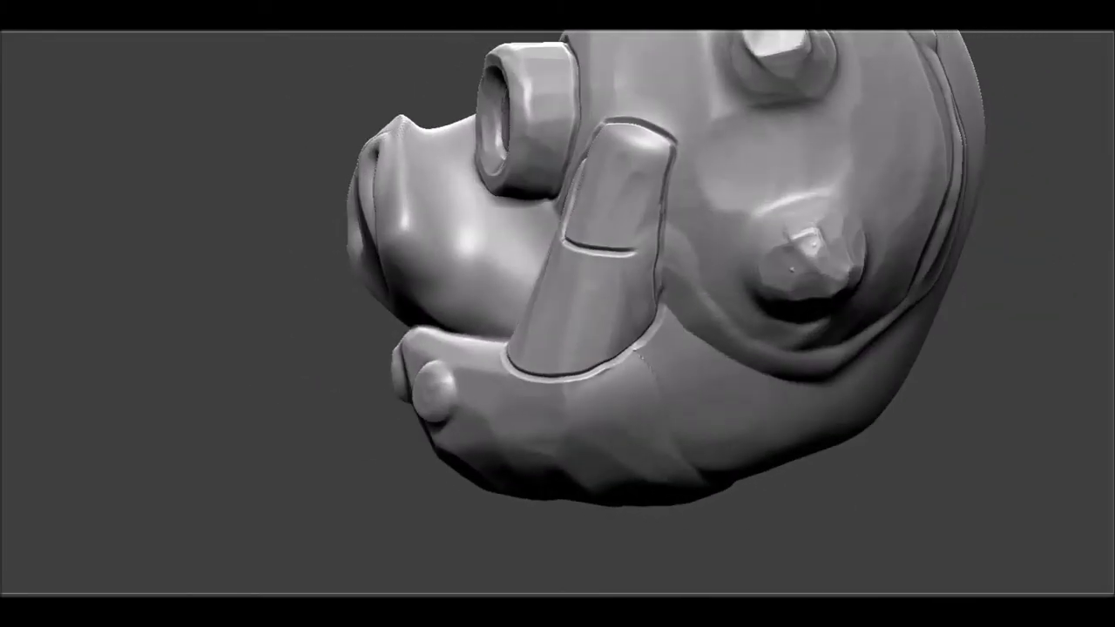
pyautogui.moveTo(814, 444); pyautogui.dragTo(766, 418)
pyautogui.moveTo(788, 503); pyautogui.dragTo(779, 270)
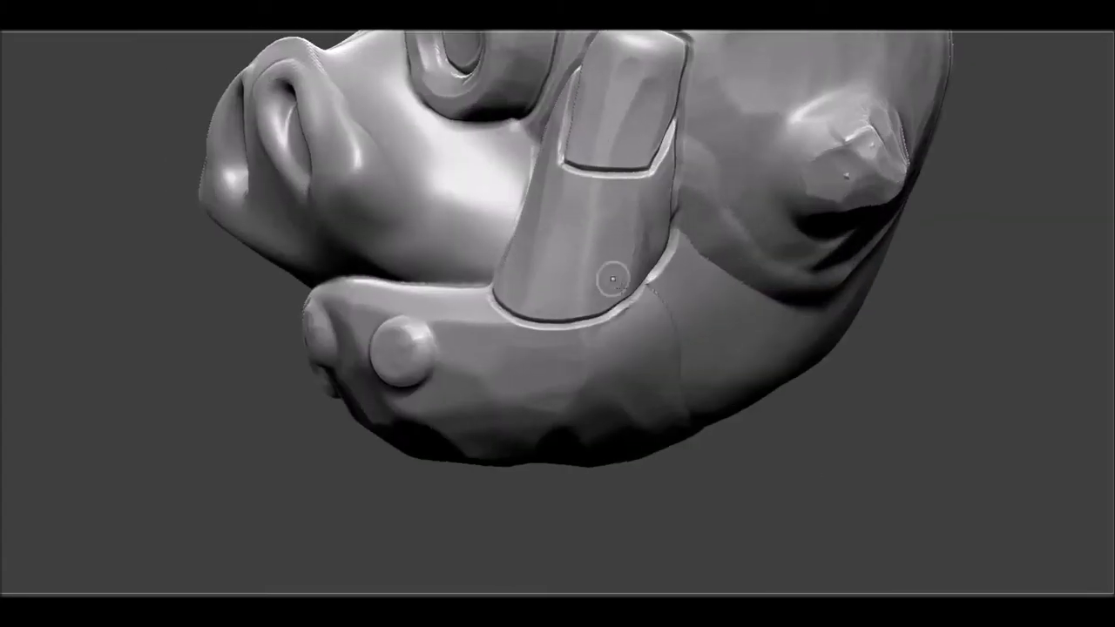
pyautogui.moveTo(567, 251); pyautogui.dragTo(582, 194)
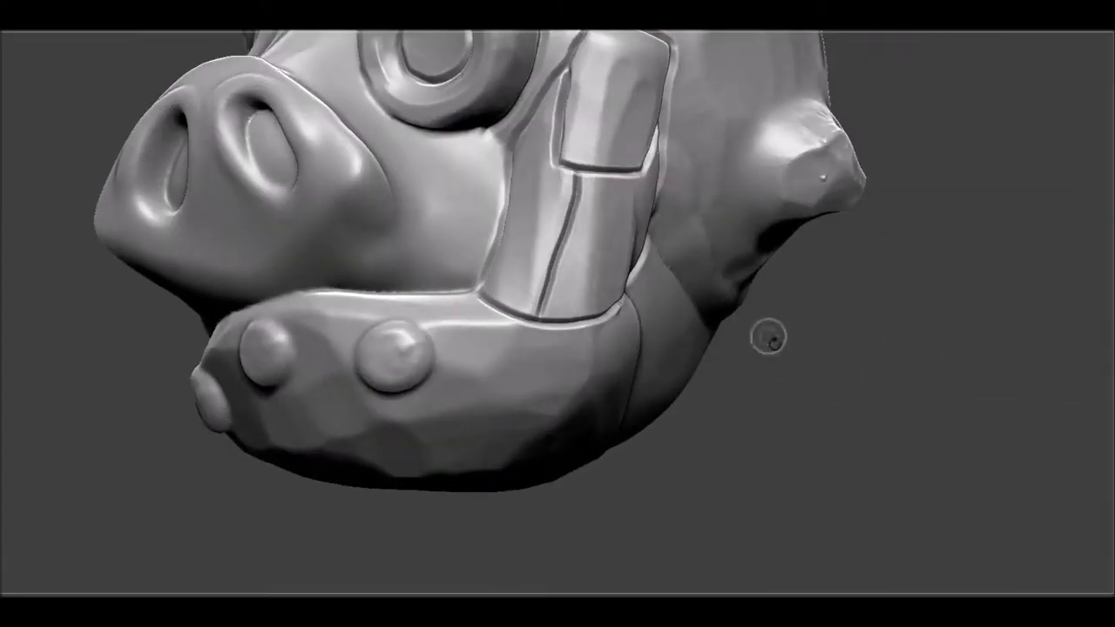
pyautogui.moveTo(767, 337); pyautogui.dragTo(557, 167)
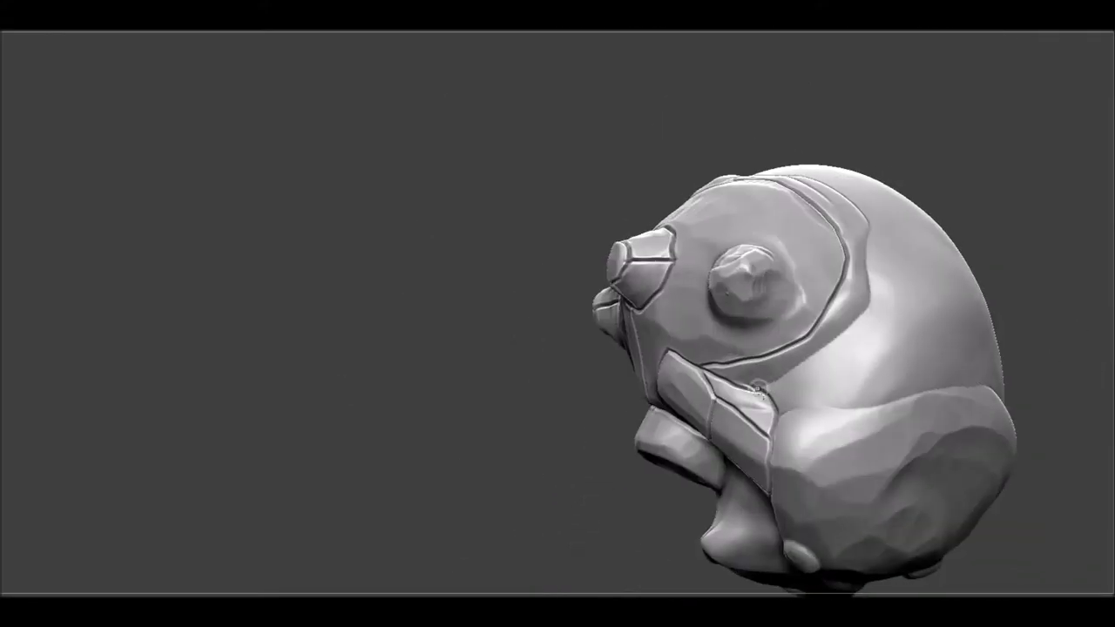
# Step: Slash slotted screw heads into the three round bolts on the jaw plate
pyautogui.moveTo(499, 384); pyautogui.dragTo(531, 384)
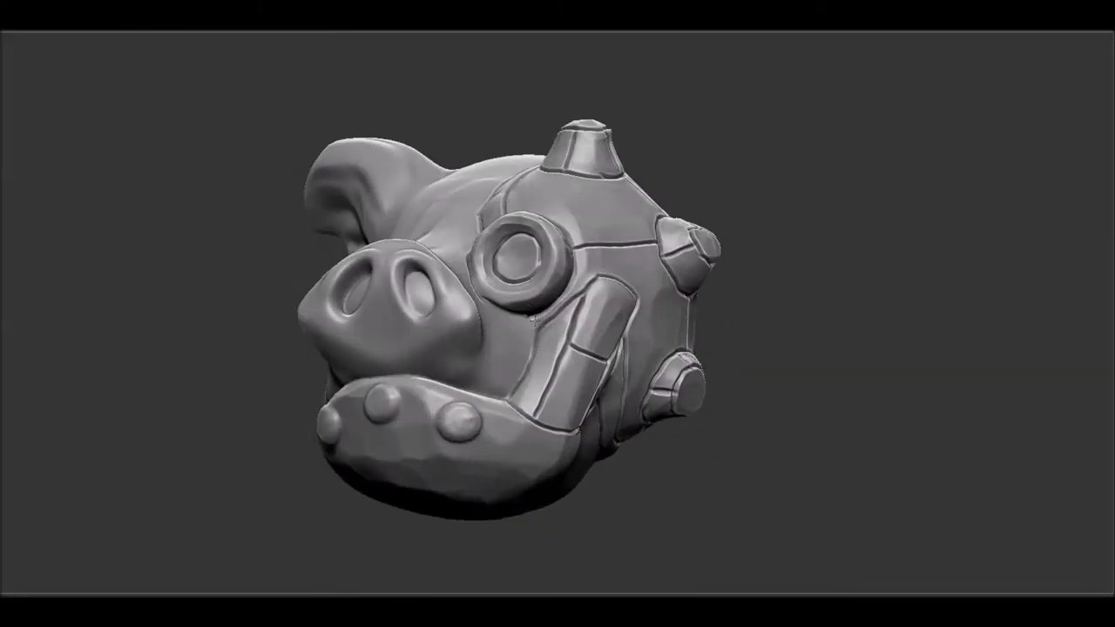
pyautogui.moveTo(557, 340); pyautogui.dragTo(429, 351)
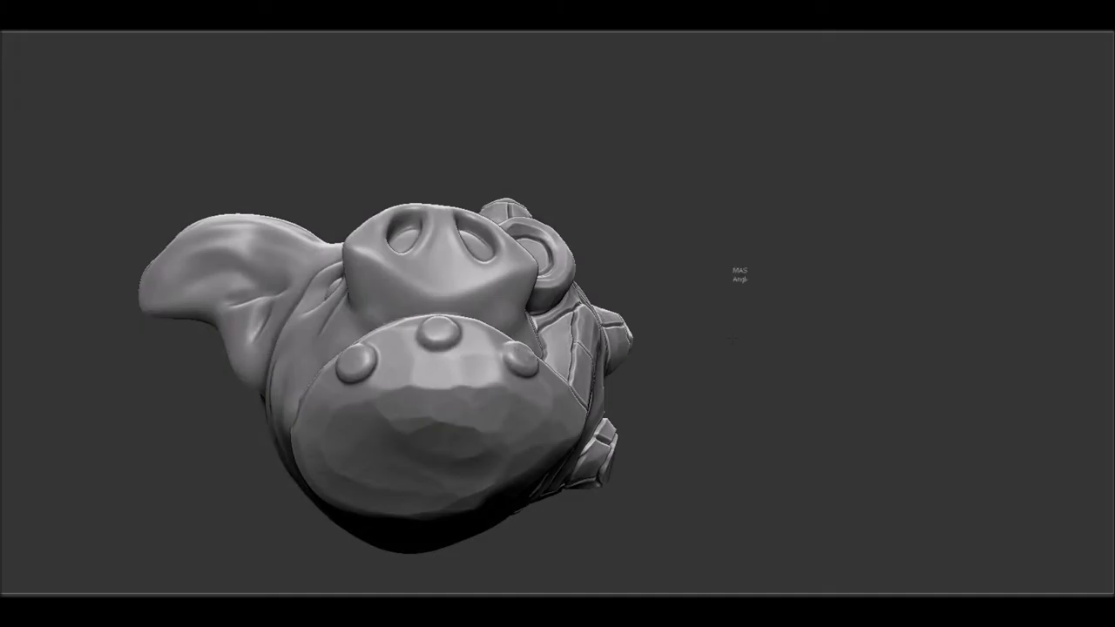
pyautogui.moveTo(736, 344); pyautogui.dragTo(496, 379)
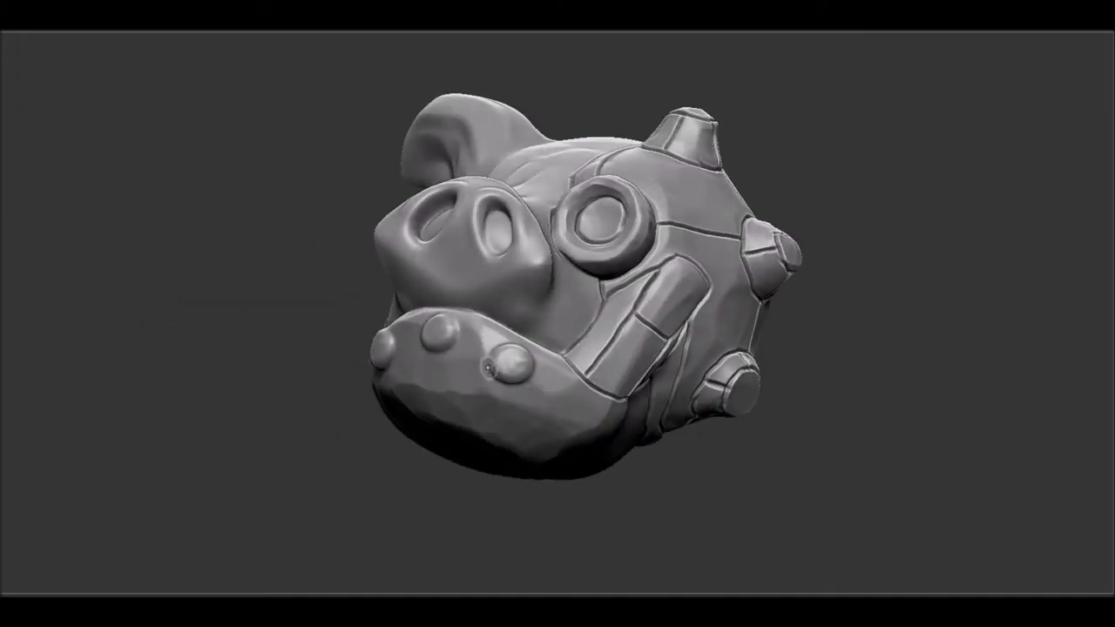
pyautogui.moveTo(533, 376); pyautogui.dragTo(567, 373)
pyautogui.moveTo(501, 349)
pyautogui.mouseDown()
pyautogui.moveTo(426, 352)
pyautogui.moveTo(642, 386)
pyautogui.moveTo(409, 397)
pyautogui.mouseUp()
# Step: Apply a glossy MatCap material to the pig head and review it from above and at the jaw
pyautogui.moveTo(427, 357); pyautogui.dragTo(311, 473)
pyautogui.press('m')
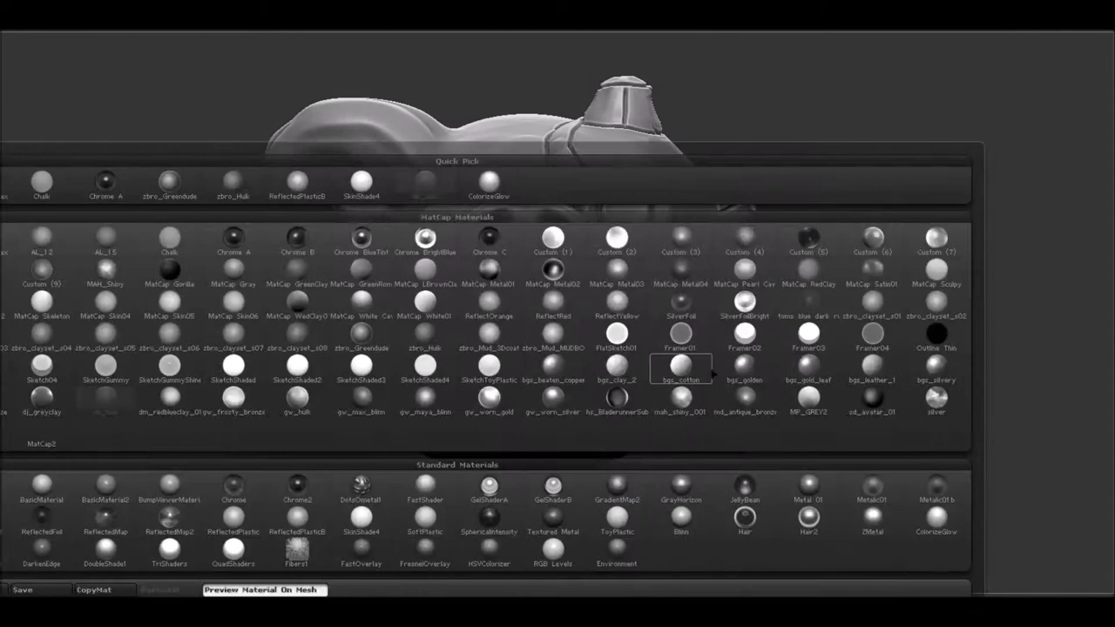
pyautogui.click(623, 373)
pyautogui.moveTo(879, 315); pyautogui.dragTo(714, 377)
pyautogui.moveTo(915, 261); pyautogui.dragTo(914, 401)
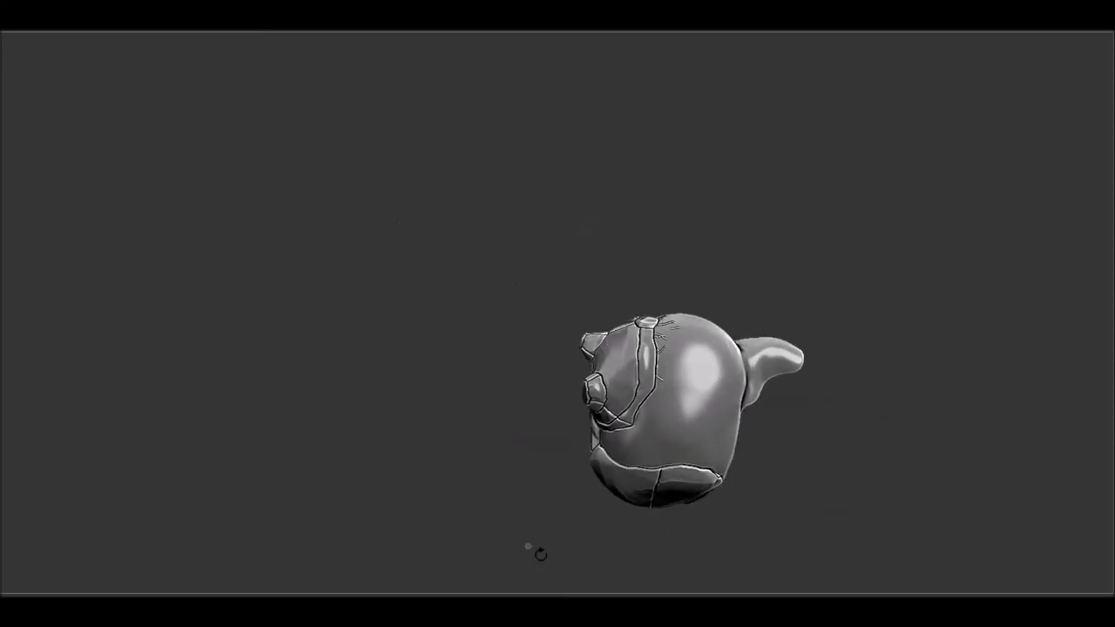
pyautogui.press('space')
pyautogui.moveTo(784, 444)
pyautogui.mouseDown()
pyautogui.moveTo(882, 357)
pyautogui.moveTo(904, 440)
pyautogui.moveTo(662, 411)
pyautogui.mouseUp()
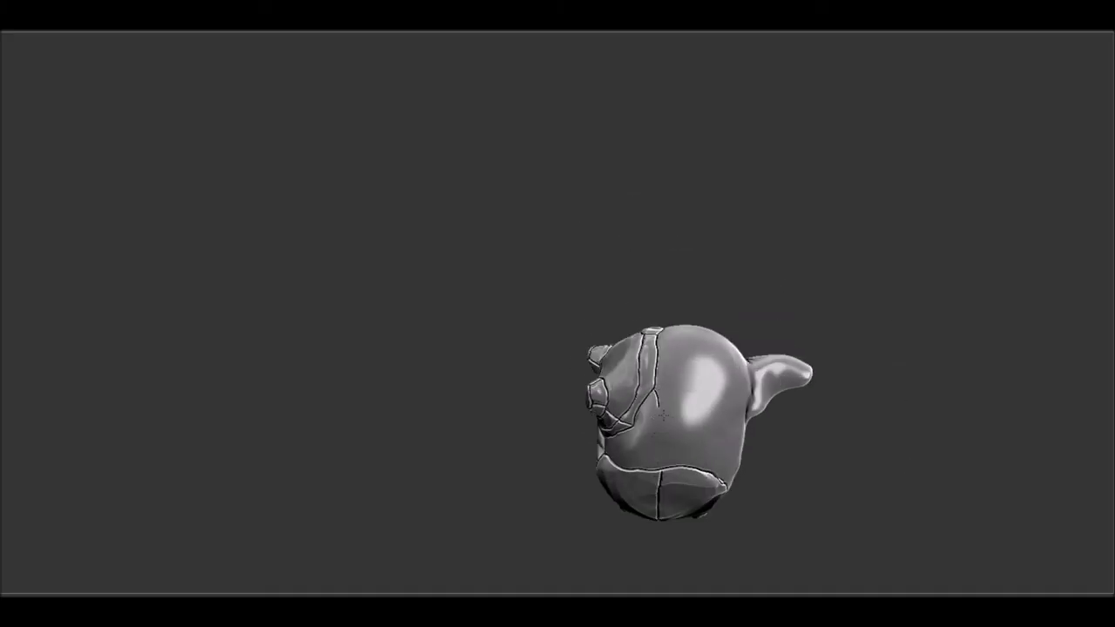